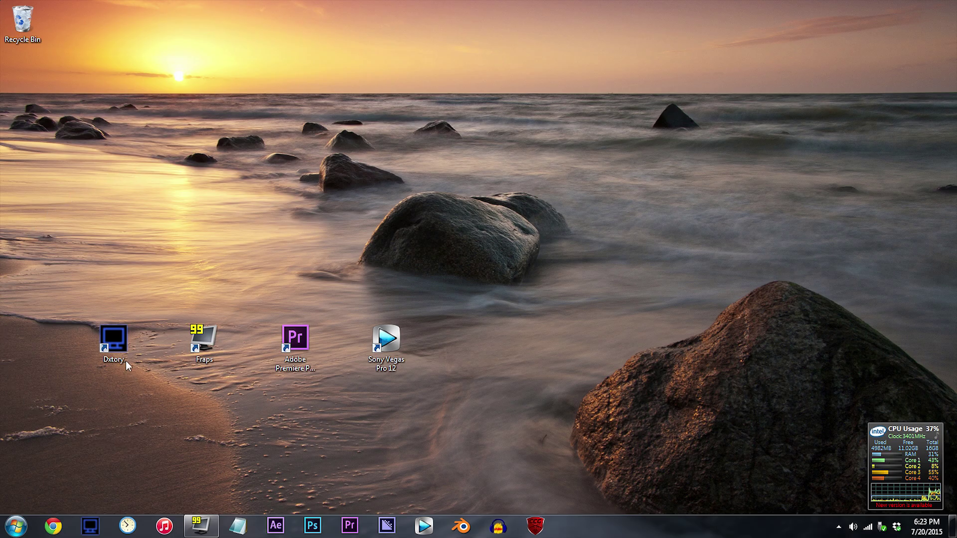
Launch Dxtory and show its Folder settings, with movies saving to E:\.
double_click(114, 343)
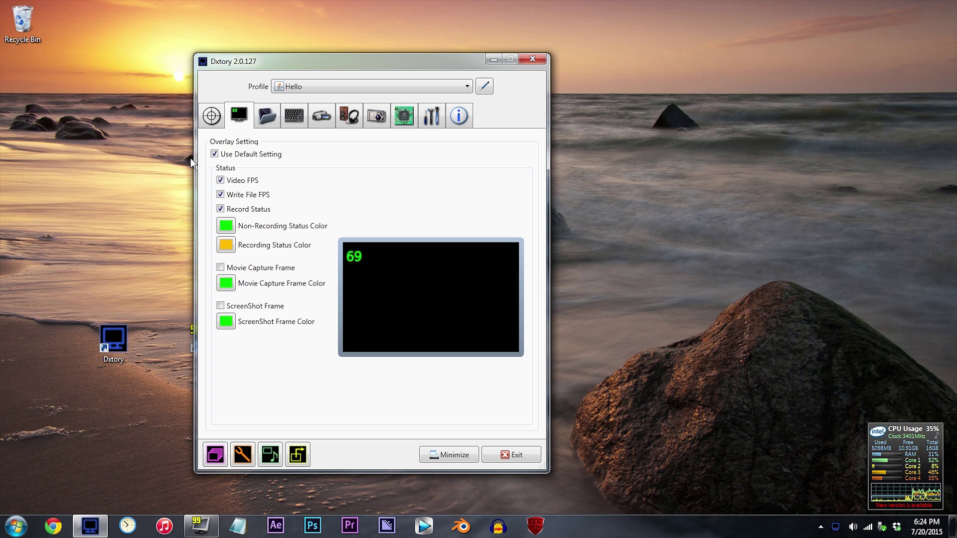
click(268, 116)
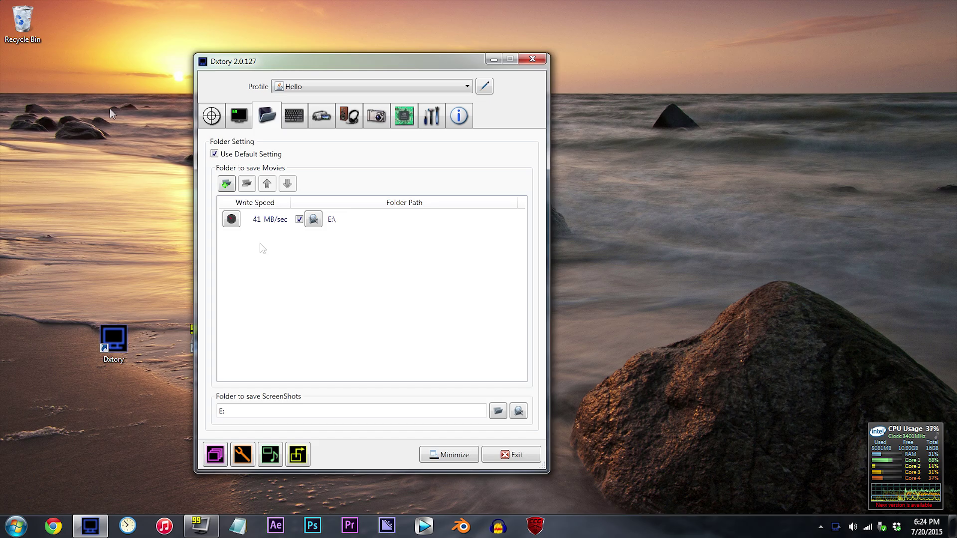
Benchmark the E:\ movie folder's write speed and accept the 41 MB/sec result.
click(231, 219)
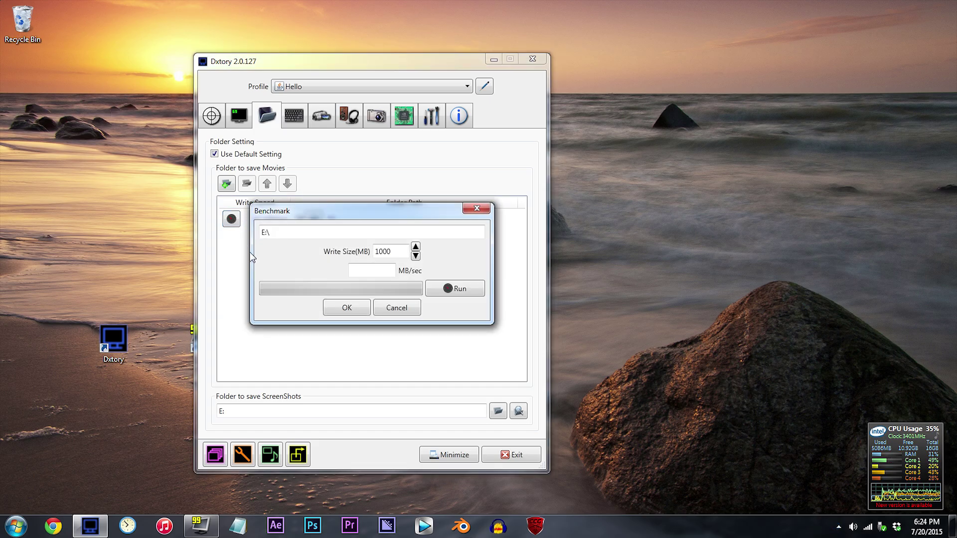
click(471, 289)
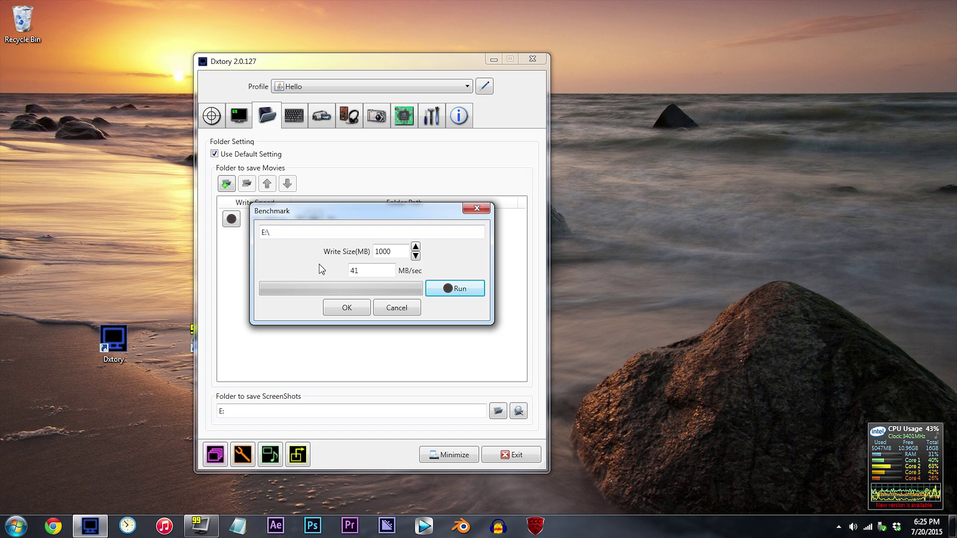
click(344, 307)
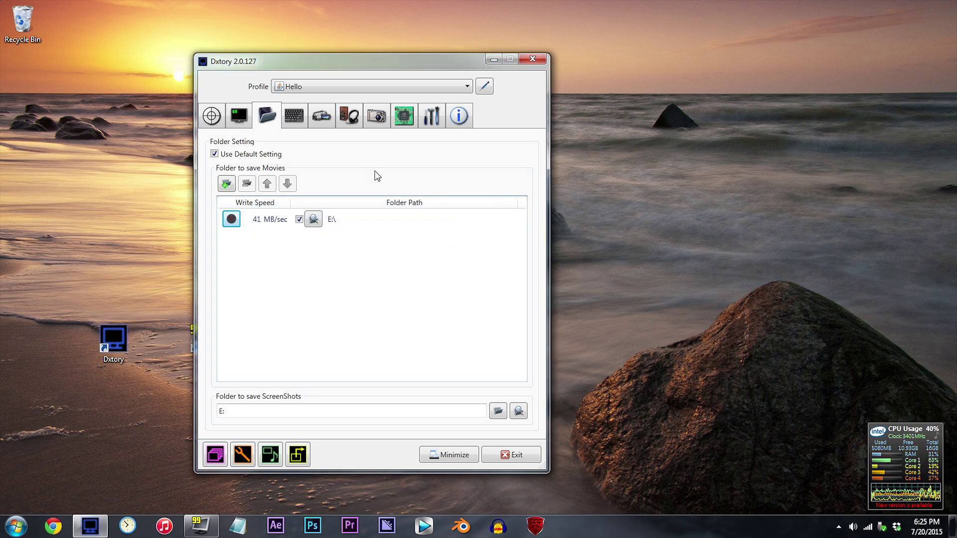
Review the hotkeys, then select Lagarith Lossless Codec in the Movie settings.
click(291, 125)
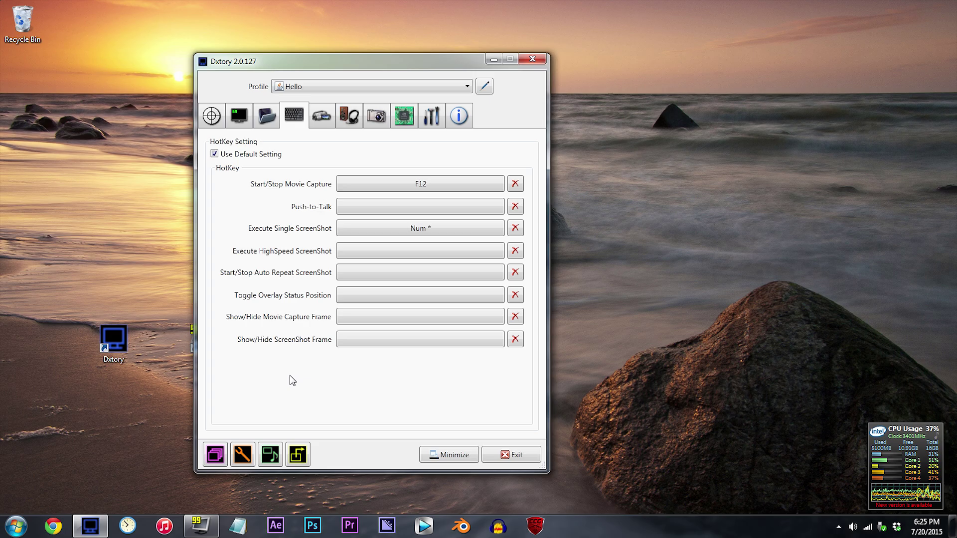
click(320, 114)
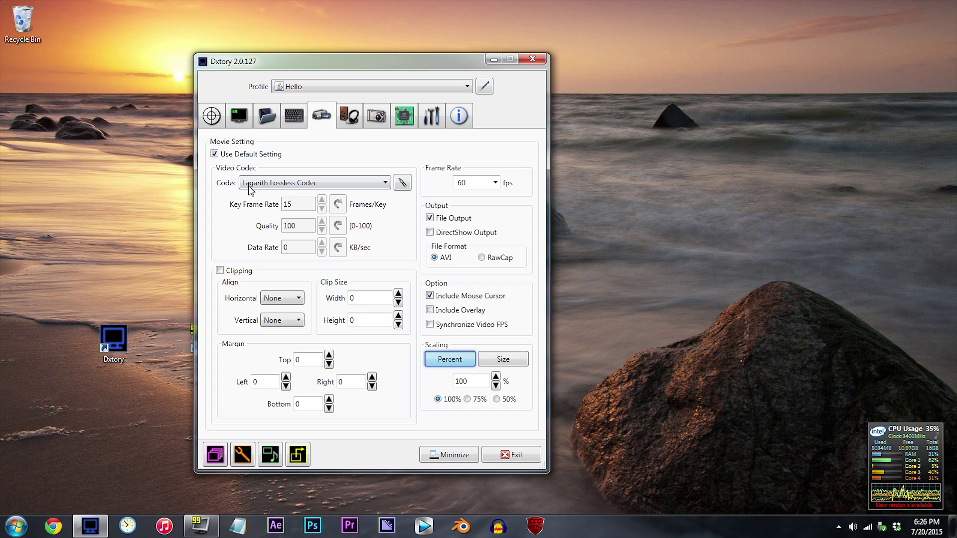
click(302, 184)
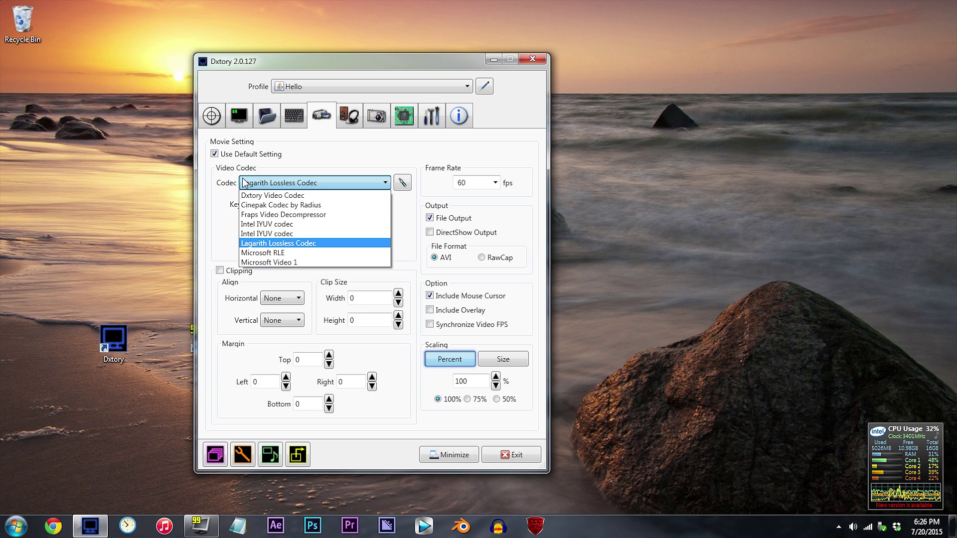
click(401, 183)
Check the Lagarith codec's YV12 mode and set the frame rate to 60 fps.
click(401, 183)
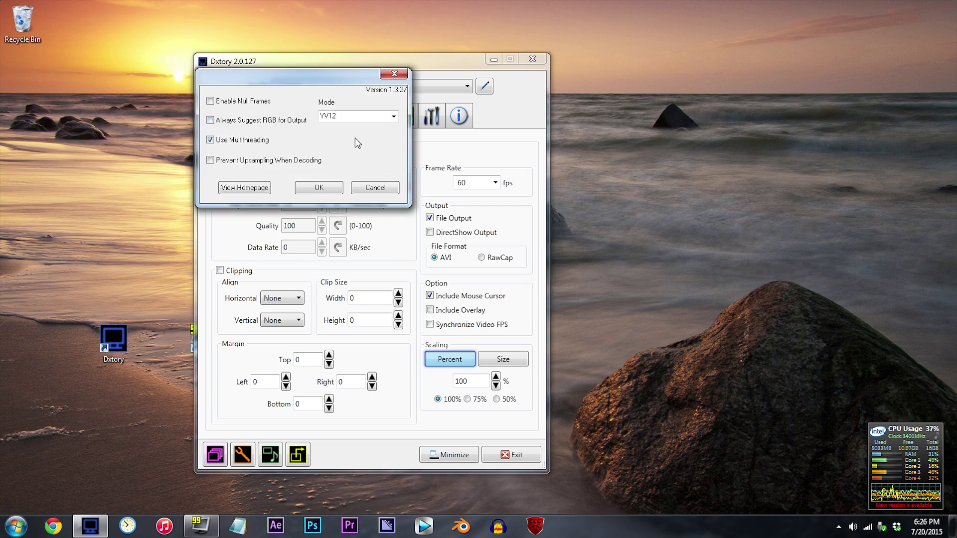
click(393, 116)
click(375, 187)
click(495, 183)
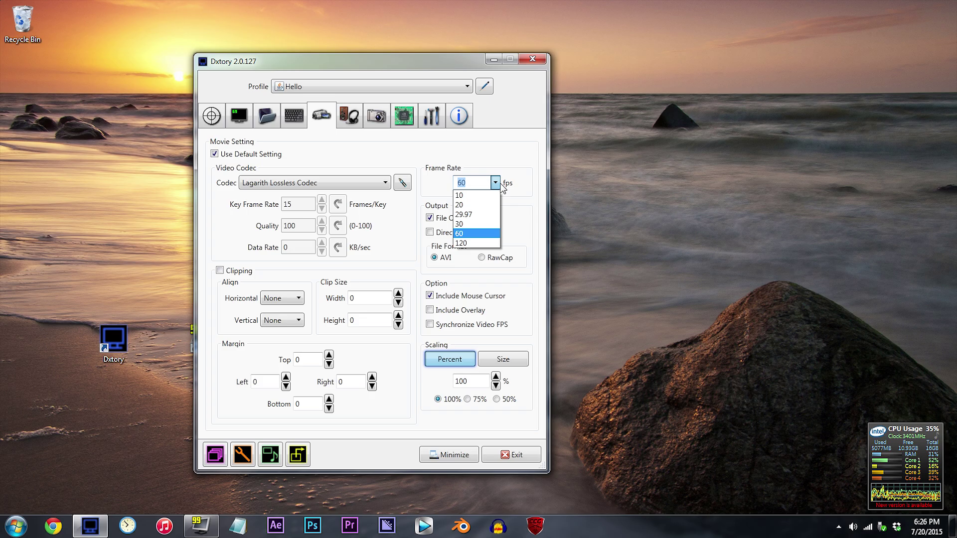
click(473, 233)
Set audio stream 2 to record from the ATR USB microphone.
click(350, 116)
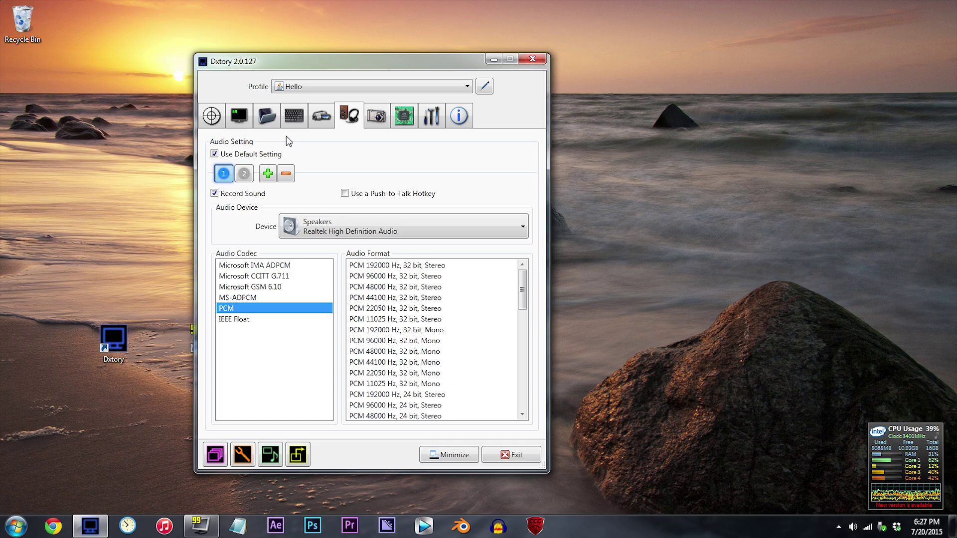
click(243, 173)
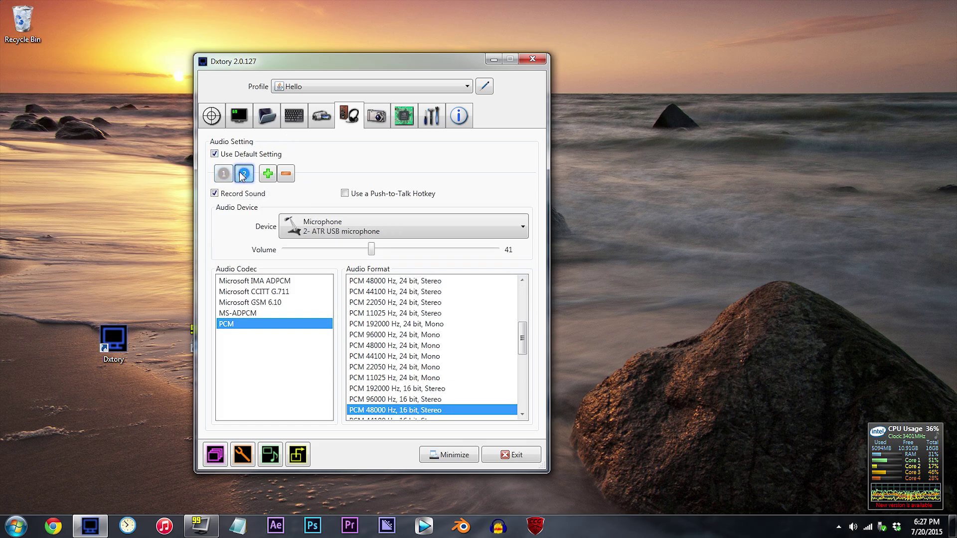
click(364, 229)
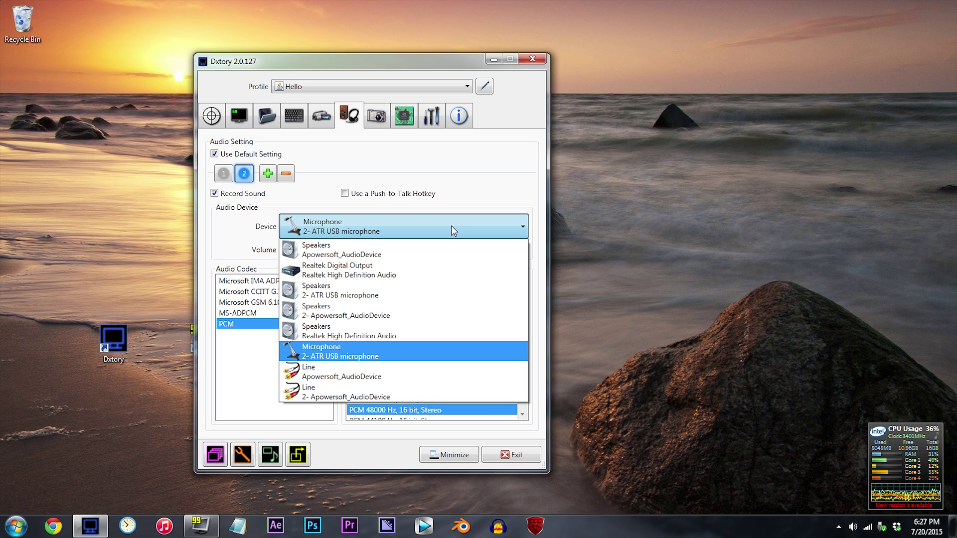
click(464, 226)
Review the Screenshot and Advanced settings, then exit Dxtory.
click(385, 118)
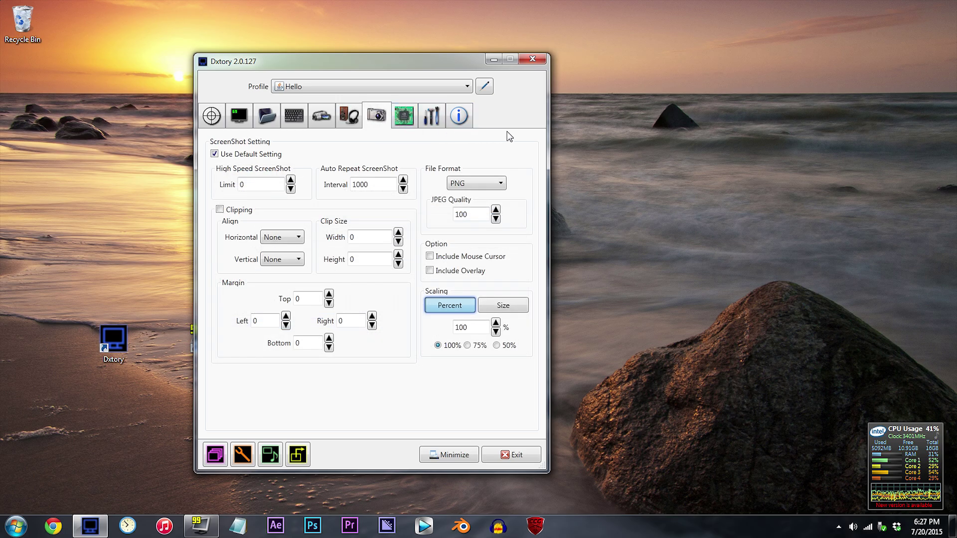
click(405, 115)
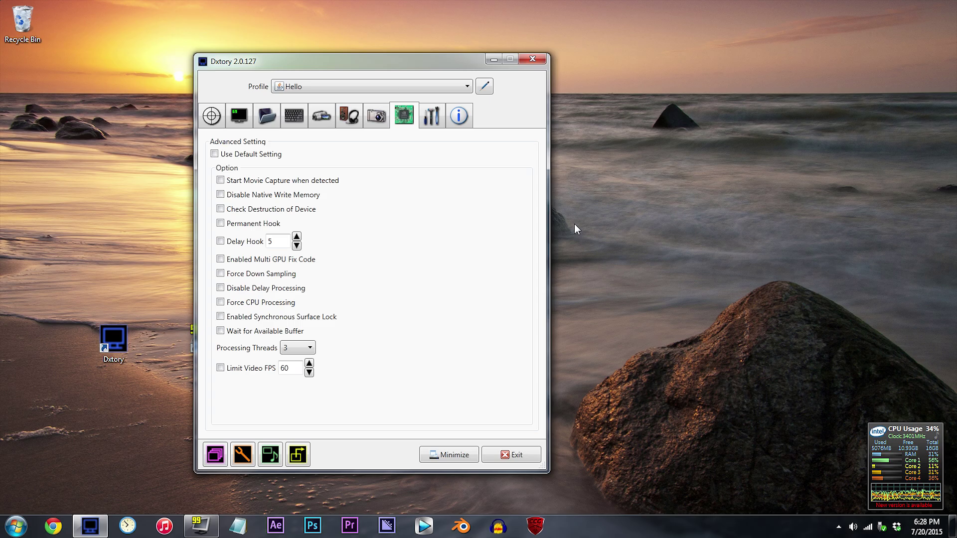
click(511, 454)
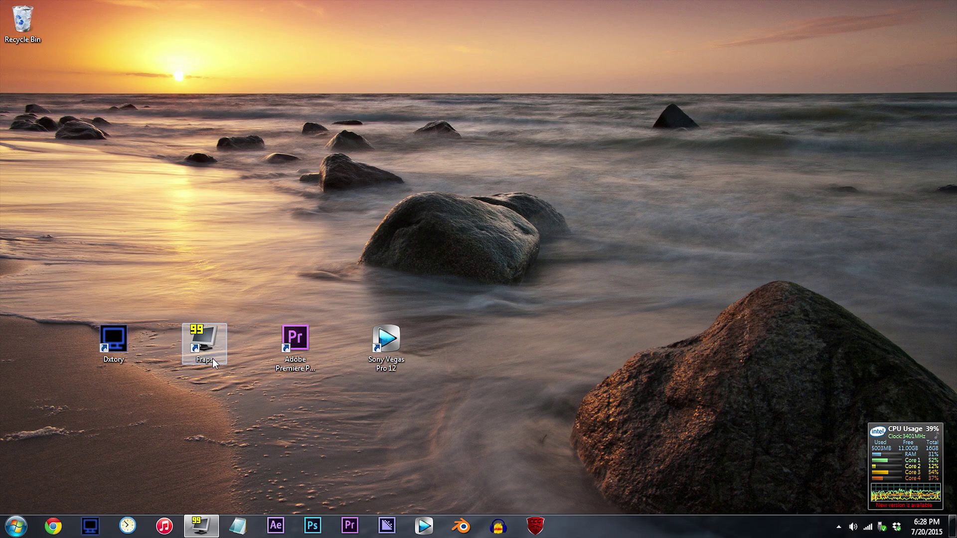
Launch Fraps, review its FPS, Movies and Screenshots settings, then close the window.
double_click(205, 341)
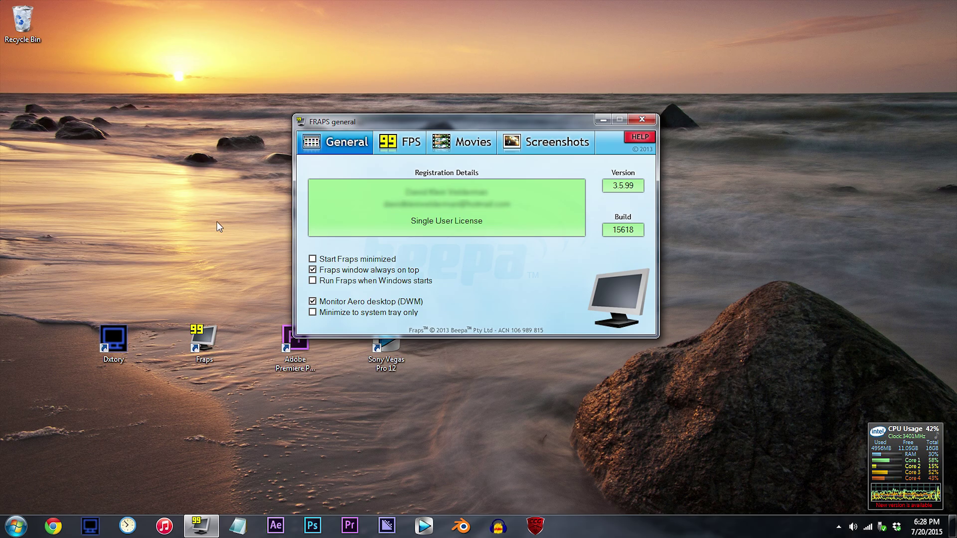
click(398, 143)
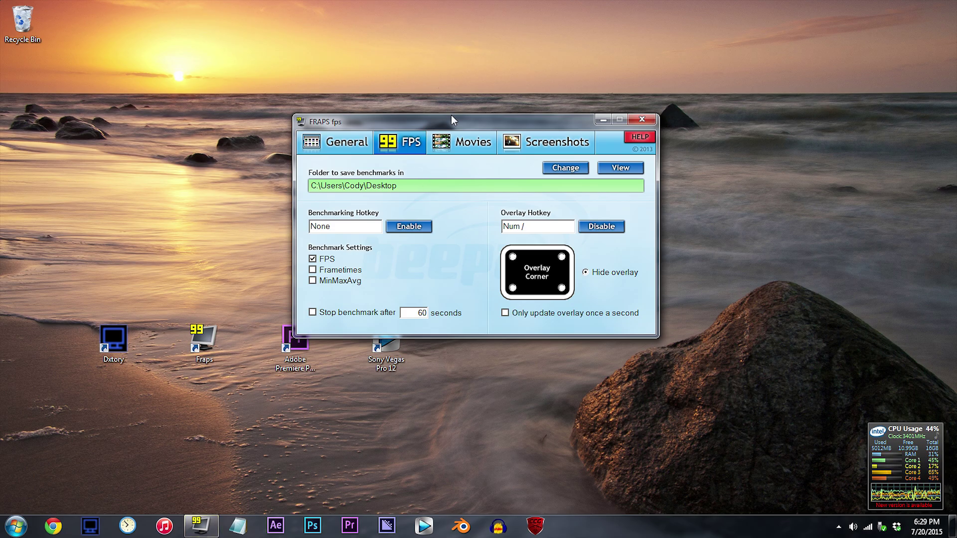
click(457, 144)
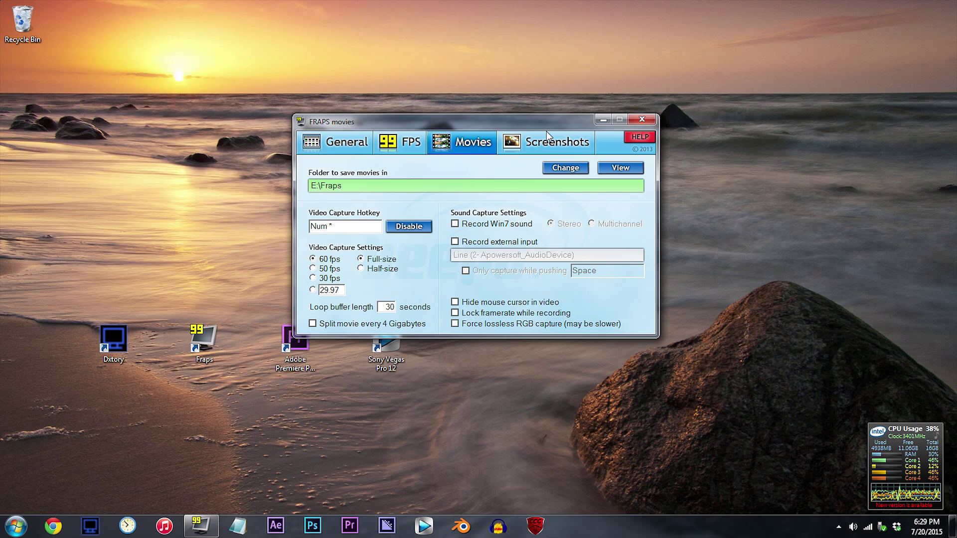
click(552, 146)
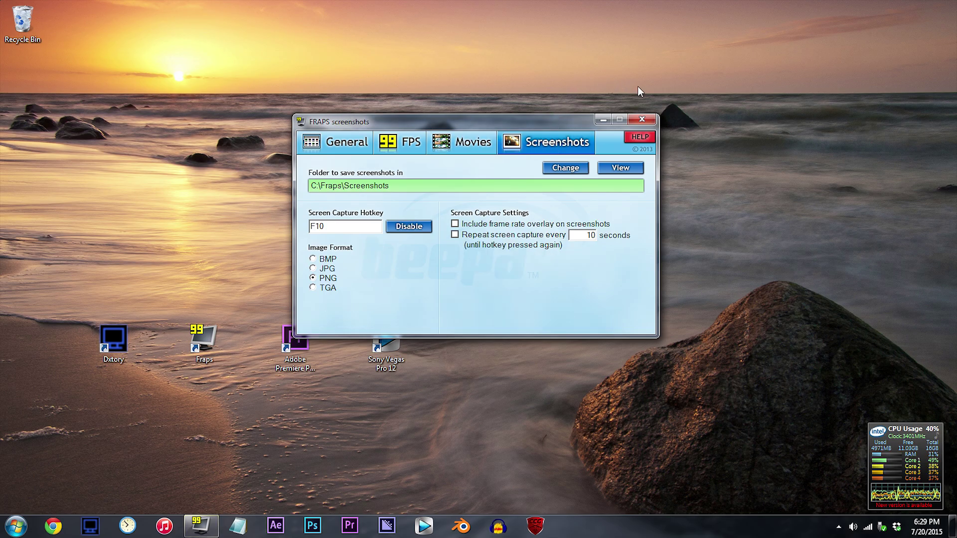
key(alt+F4)
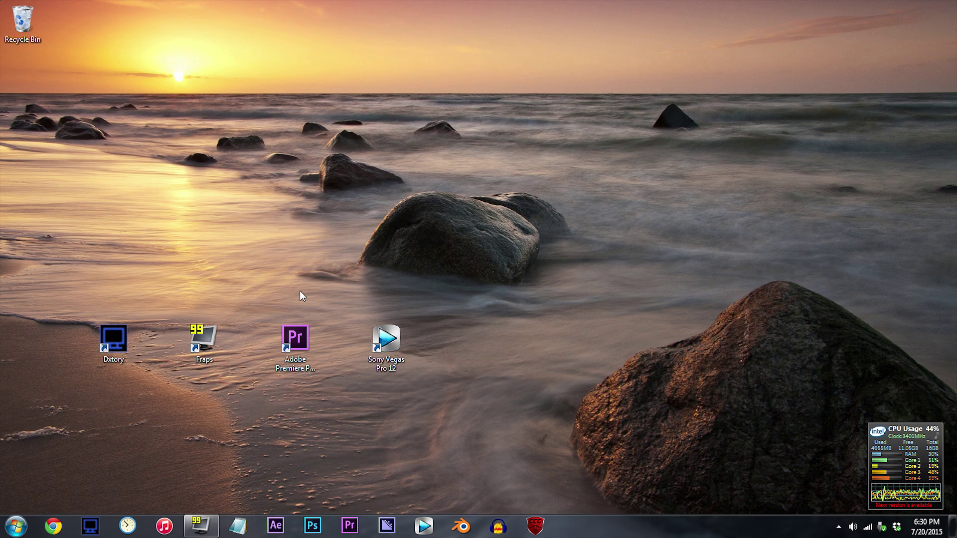
Launch Premiere Pro and confirm the Sequence Settings show 1920×1080 at 60 frames/second.
double_click(296, 338)
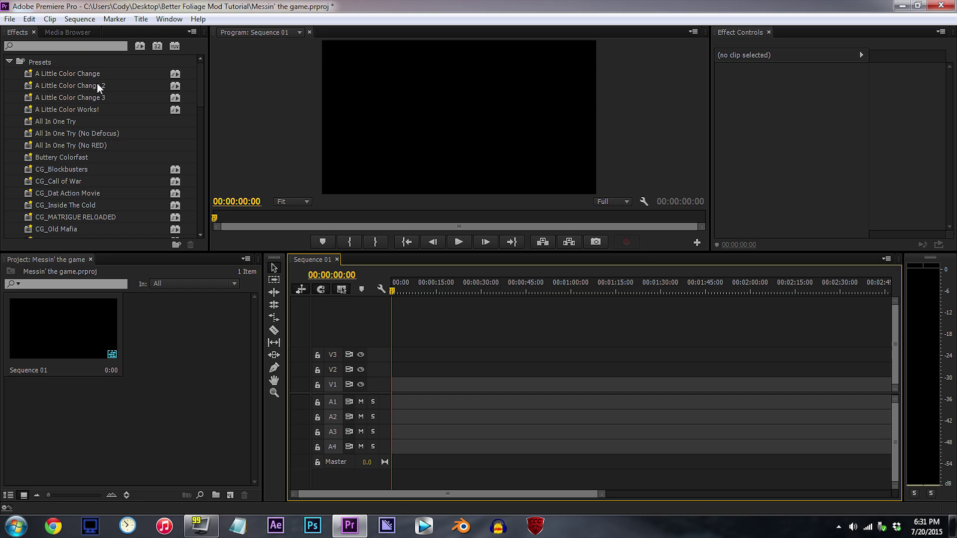
click(79, 20)
click(117, 33)
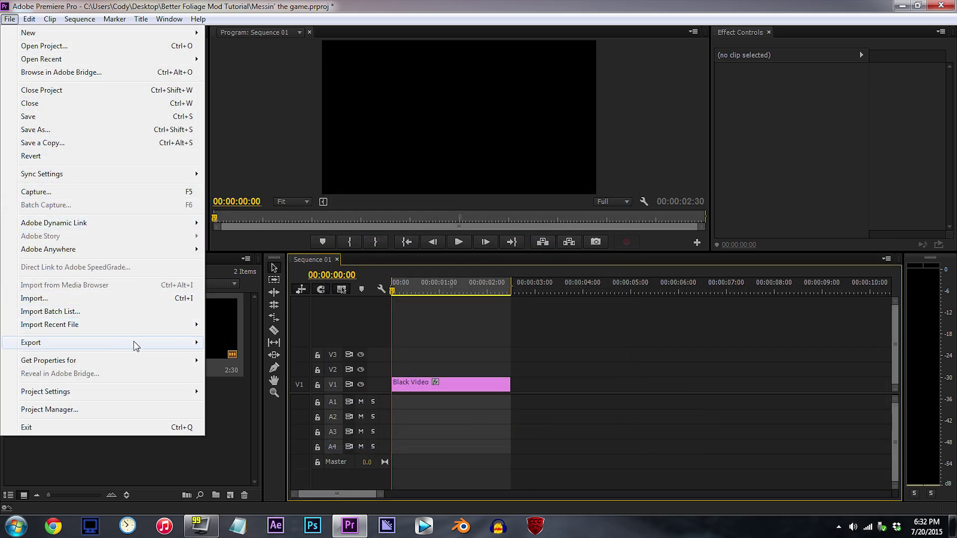
Set up an H.264 export of Sequence 01 and confirm 1080p60, VBR 1 pass, 70 Mbps.
mouse_move(171, 344)
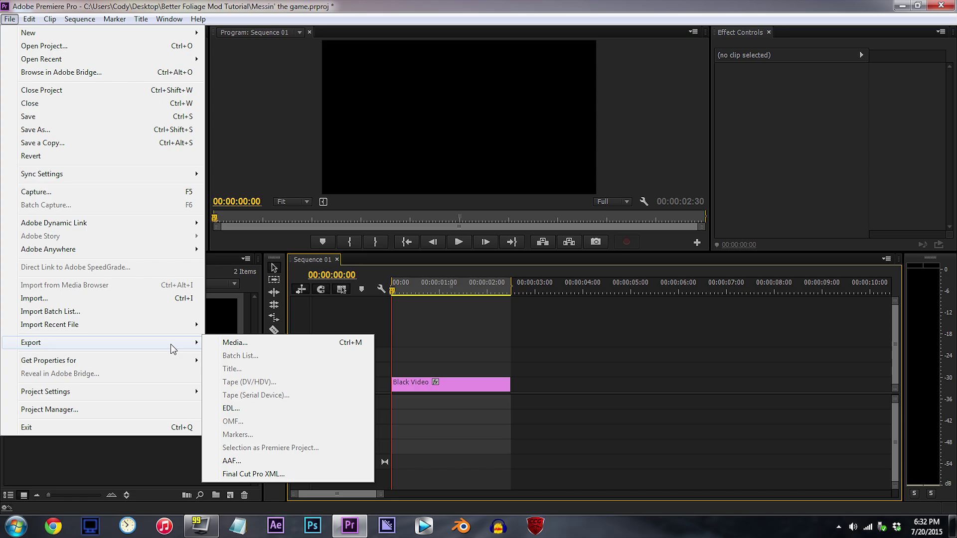
click(295, 344)
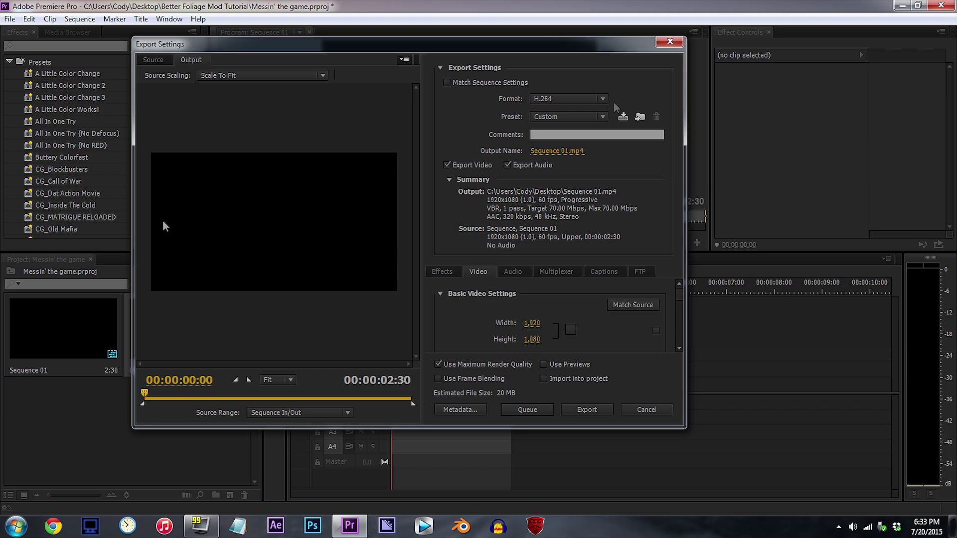
click(583, 97)
drag(640, 429, 640, 508)
drag(502, 38, 503, 1)
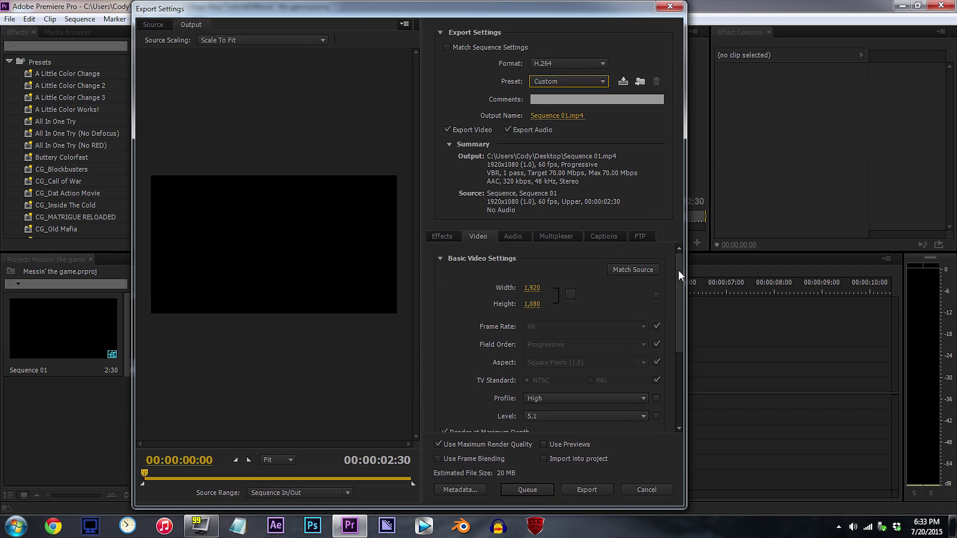
drag(678, 270, 670, 348)
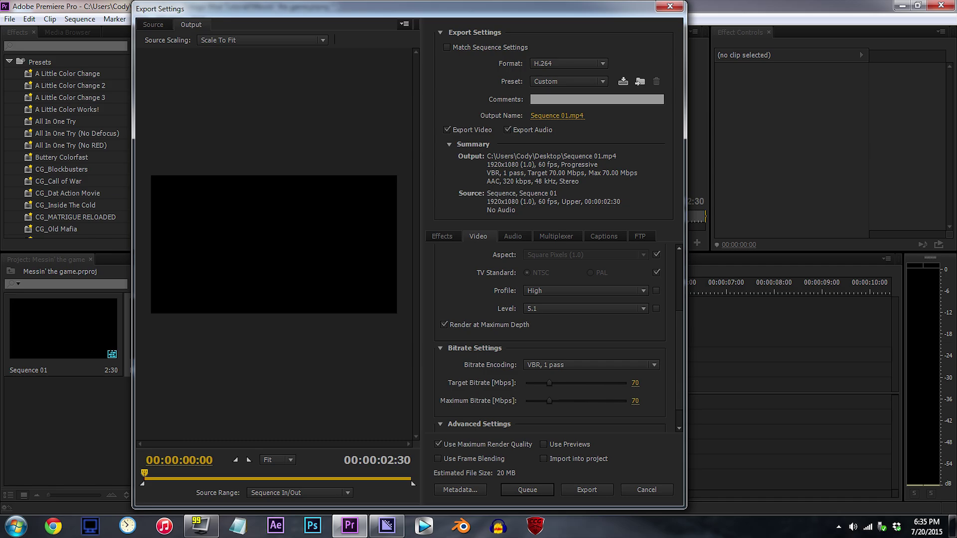
Queue Sequence 01 in Media Encoder and start encoding it to Sequence 01.mp4.
click(544, 489)
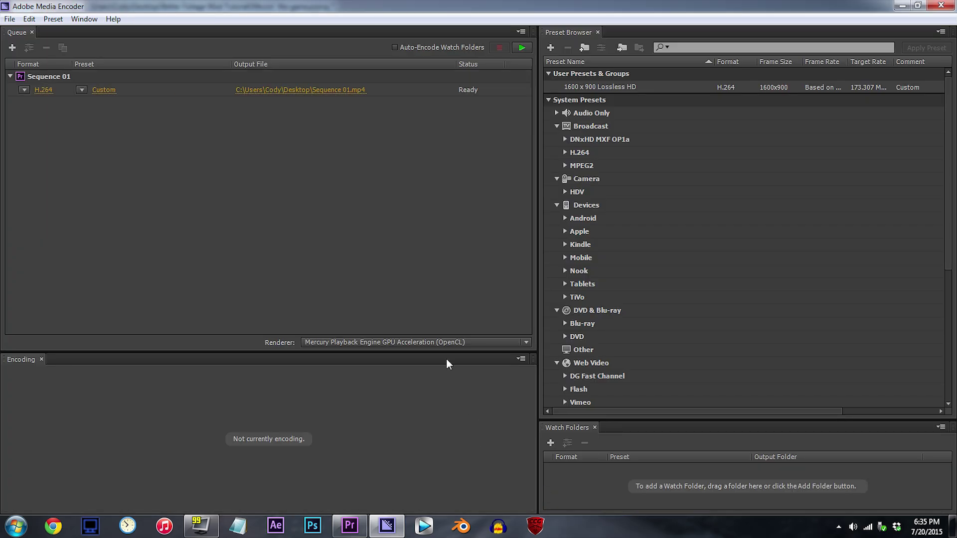
click(522, 47)
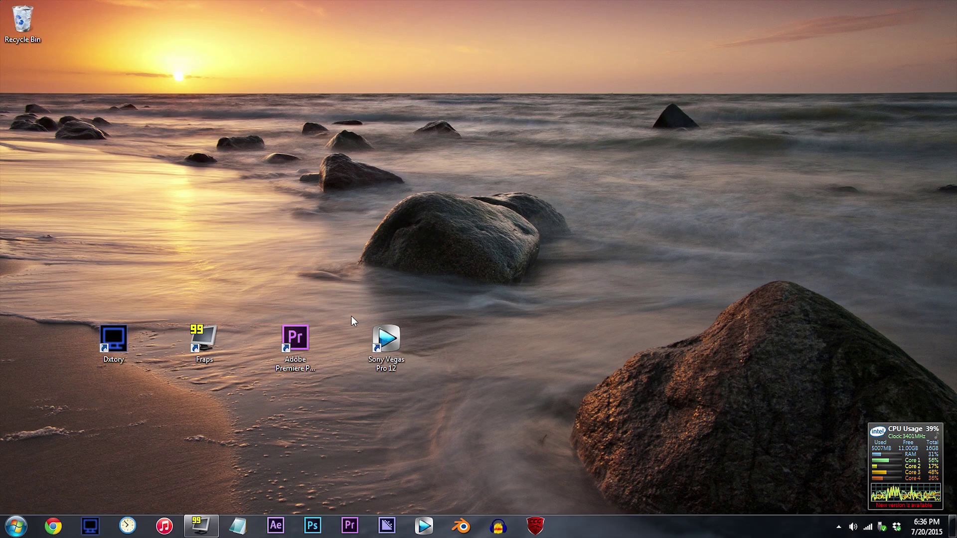
Launch Vegas Pro 12 and review the 1920×1080 60 fps project's video and audio properties.
double_click(387, 340)
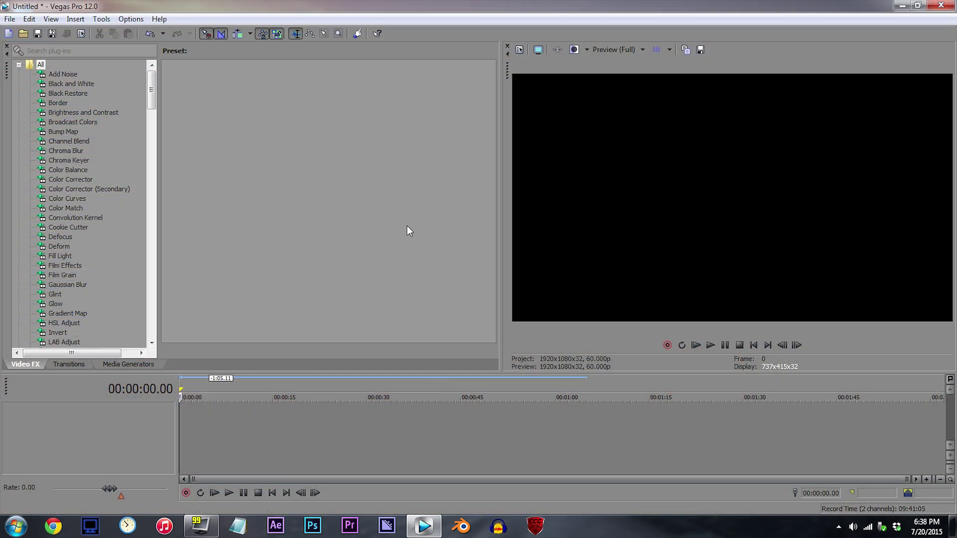
click(9, 18)
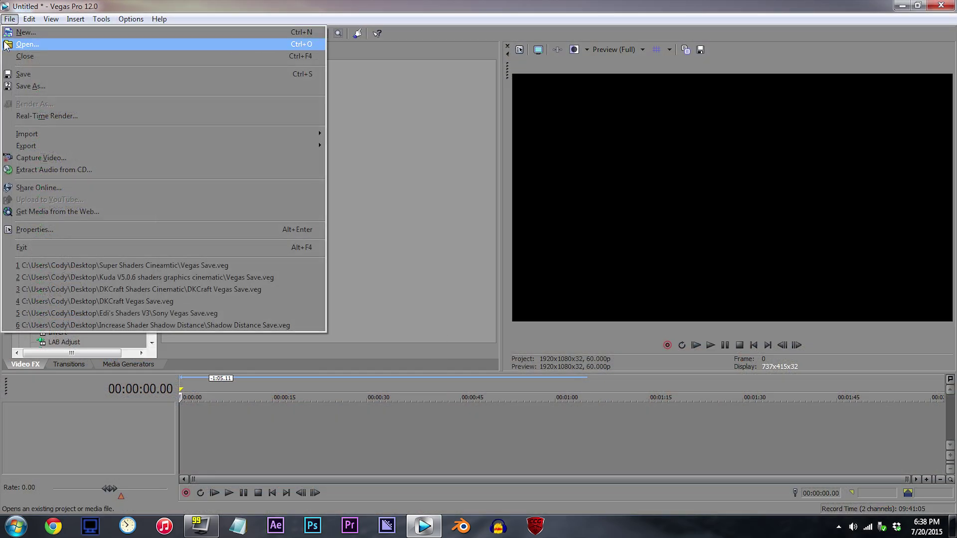
click(125, 227)
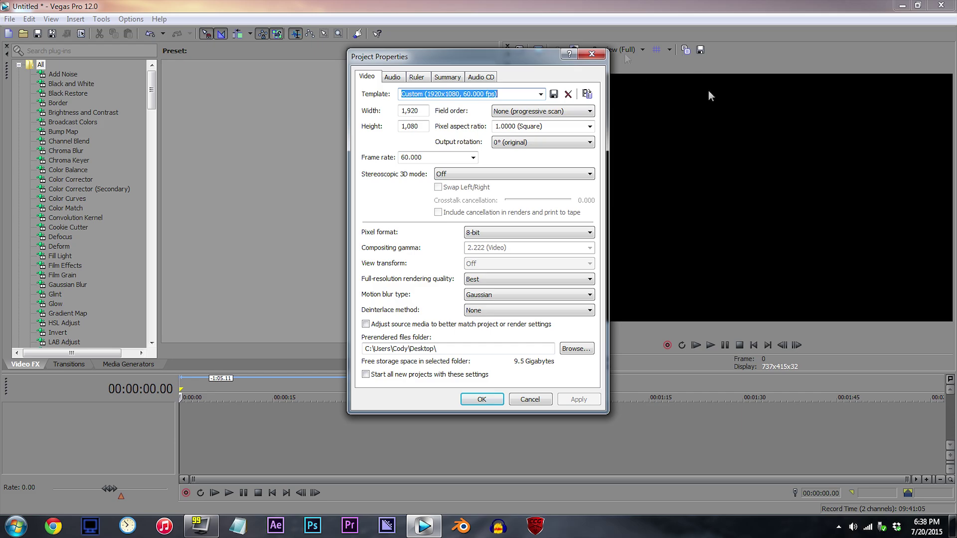
click(391, 78)
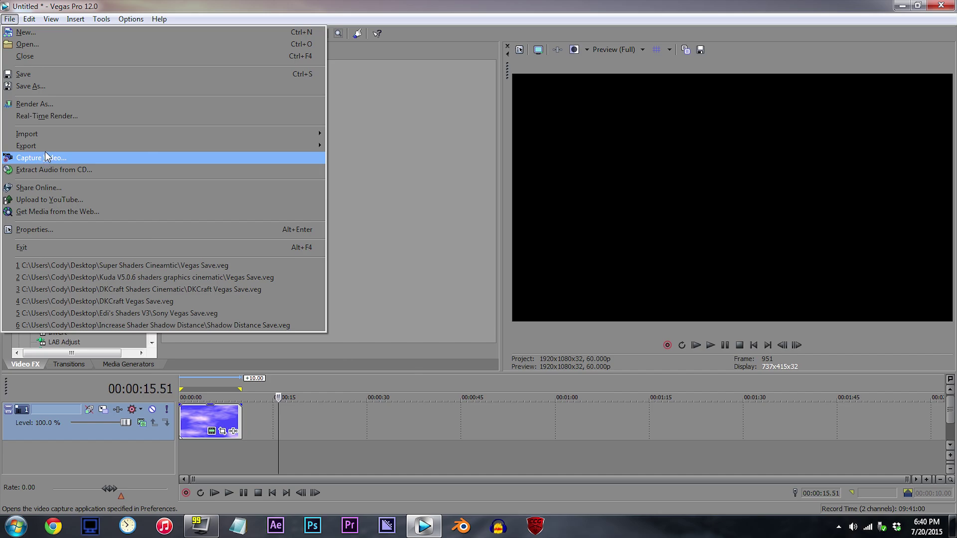
Start a Render As using the favourite Supposed Lossless Rendering 1920 x 1080 (60fps) template.
click(46, 103)
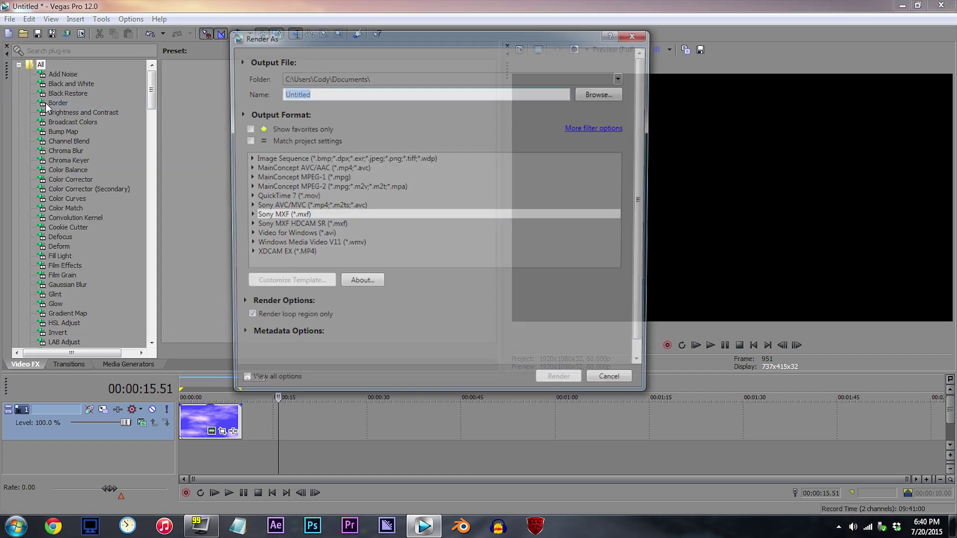
click(245, 128)
scroll(618, 200, down, 5)
click(348, 217)
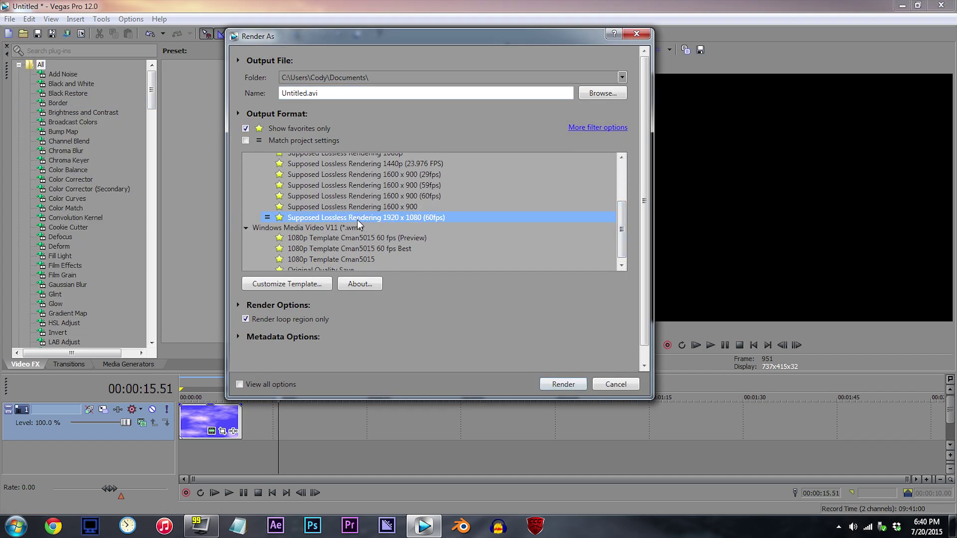
click(250, 282)
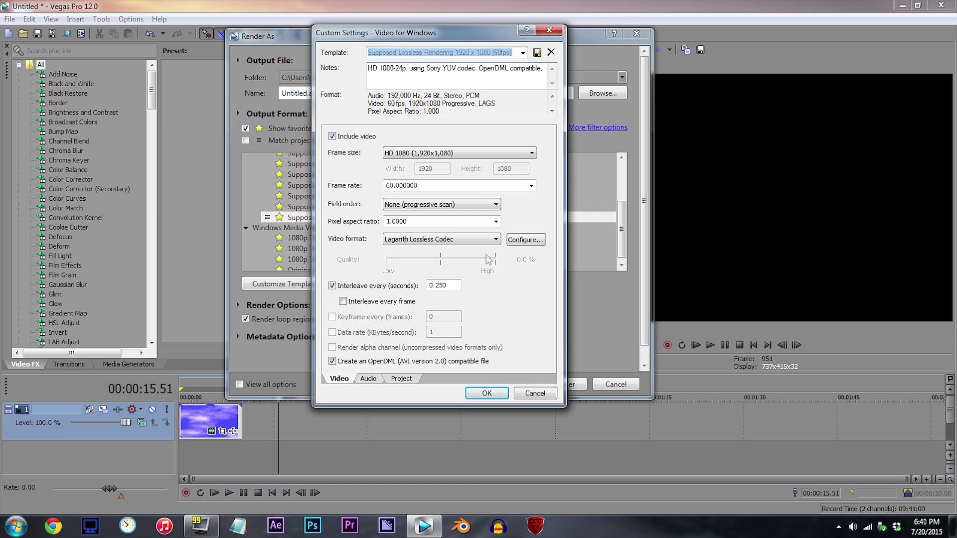
Customize the template, checking Lagarith Lossless video, PCM audio and Best project quality.
click(438, 240)
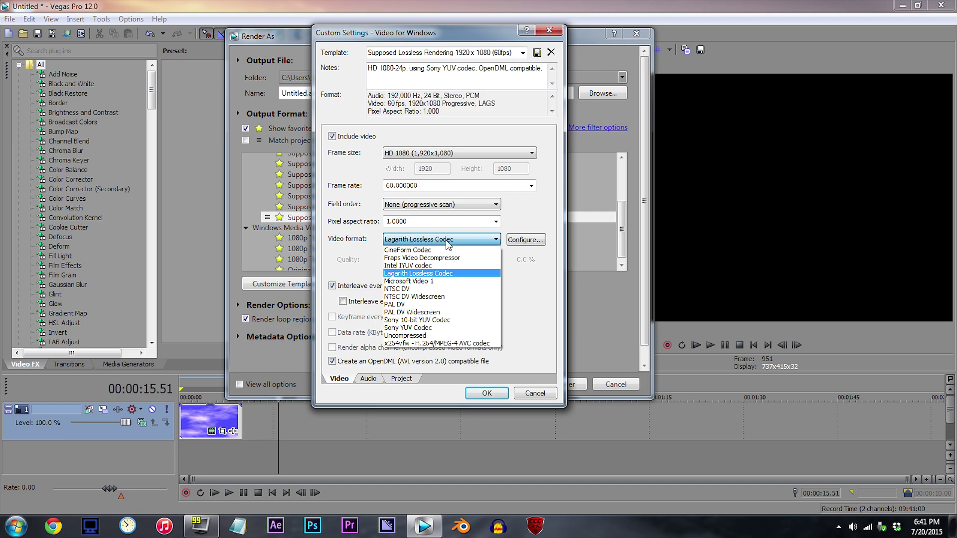
click(481, 244)
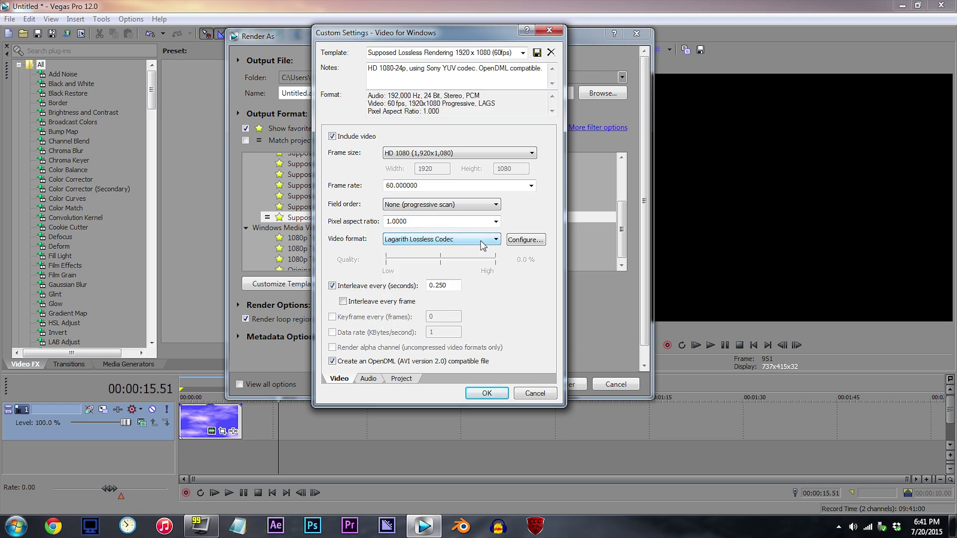
click(513, 241)
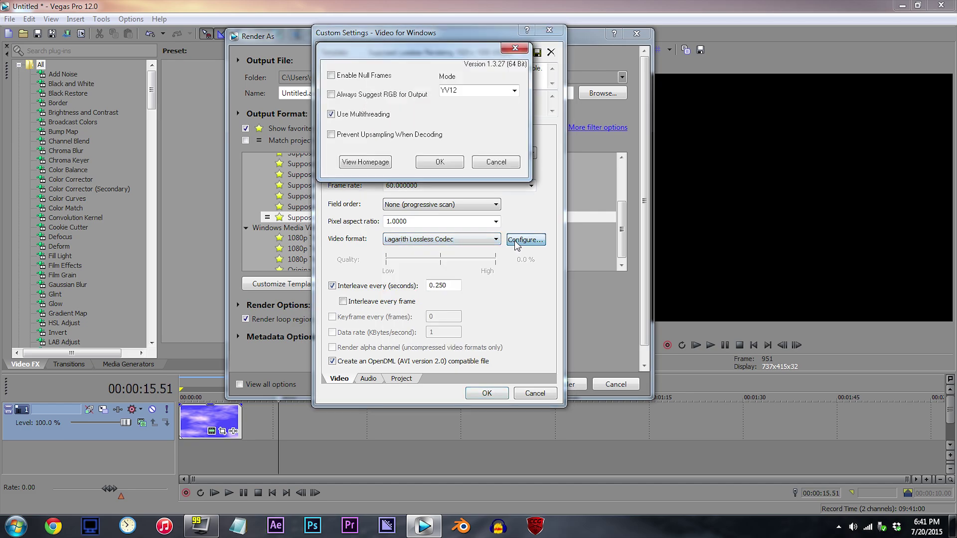
click(514, 90)
click(439, 162)
click(369, 379)
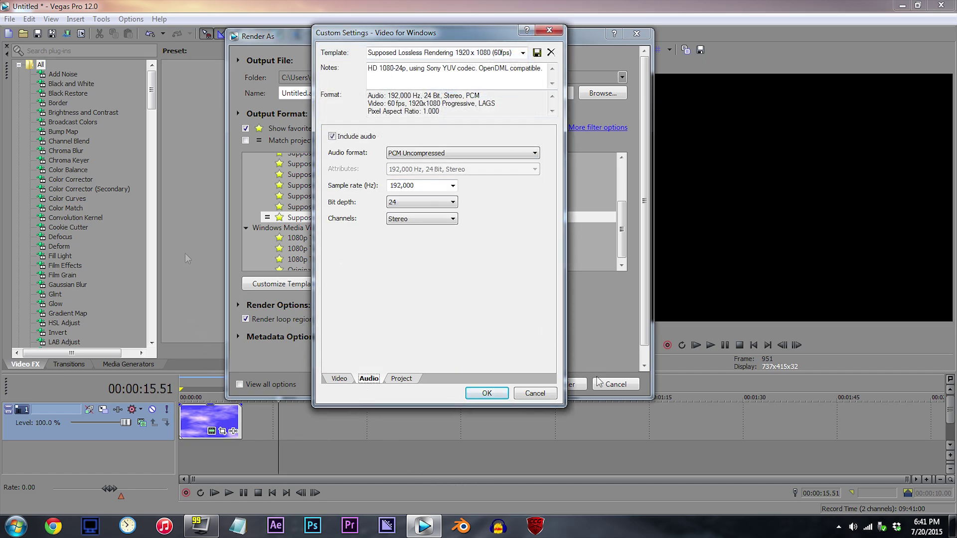
click(399, 380)
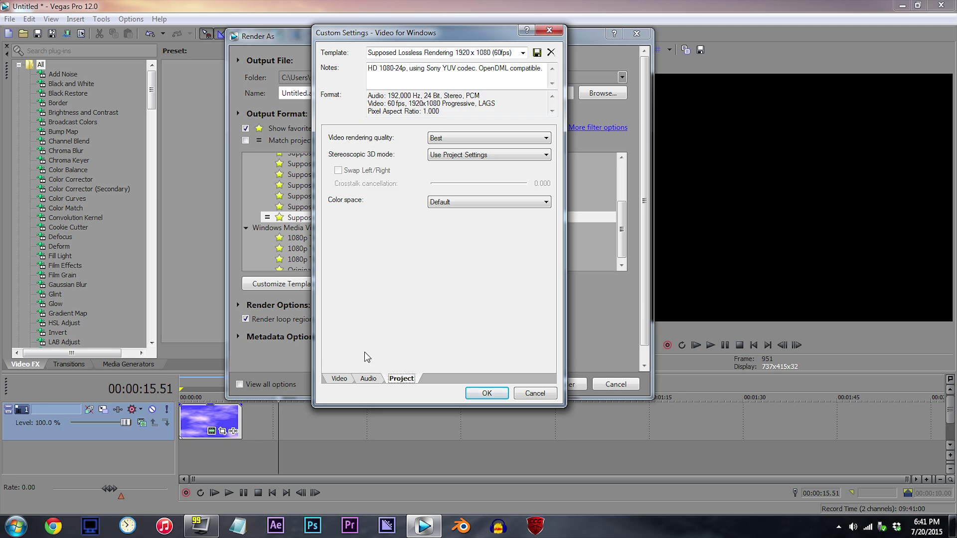